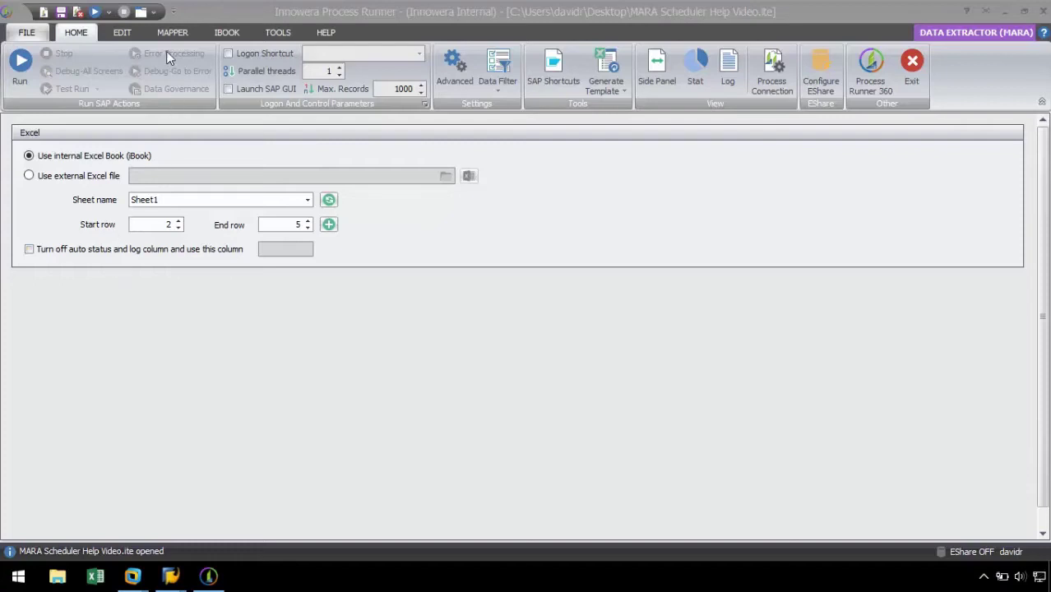
# - Enable the Scheduler tab and start a new schedule for the MARA process file
pyautogui.click(143, 13)
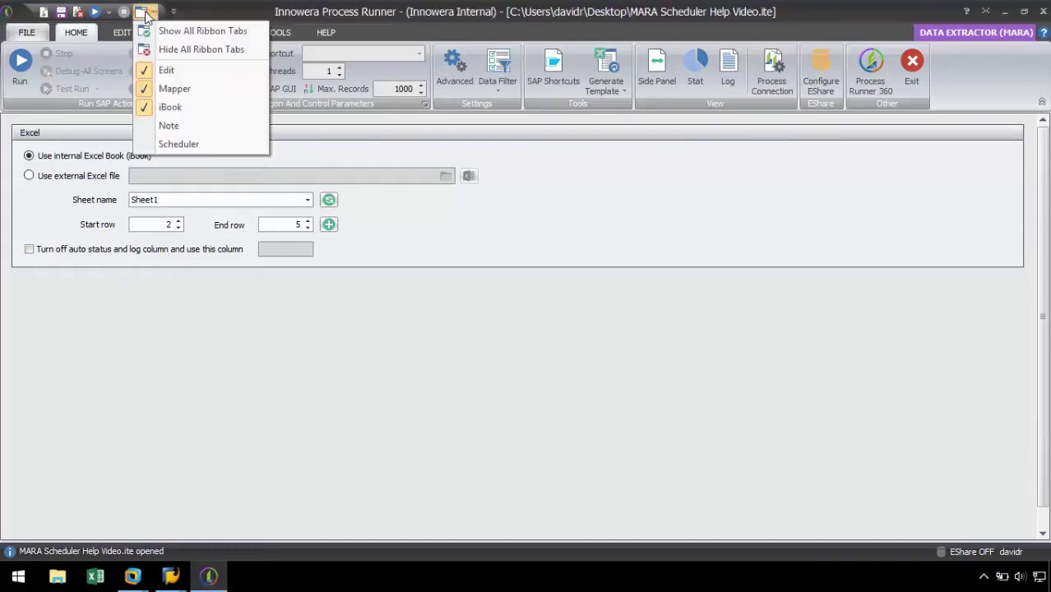
pyautogui.click(183, 144)
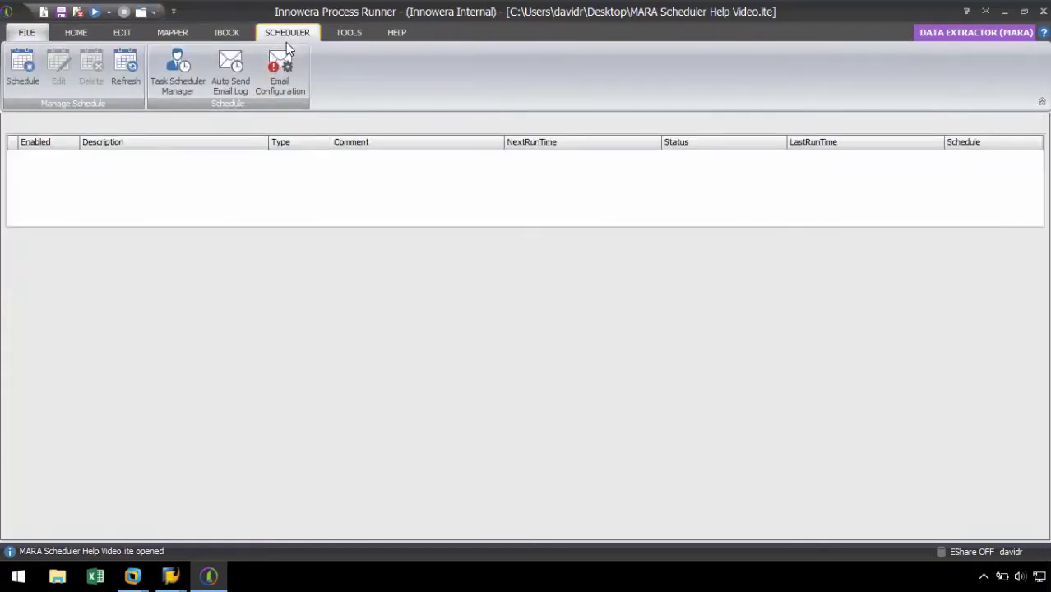
pyautogui.click(24, 70)
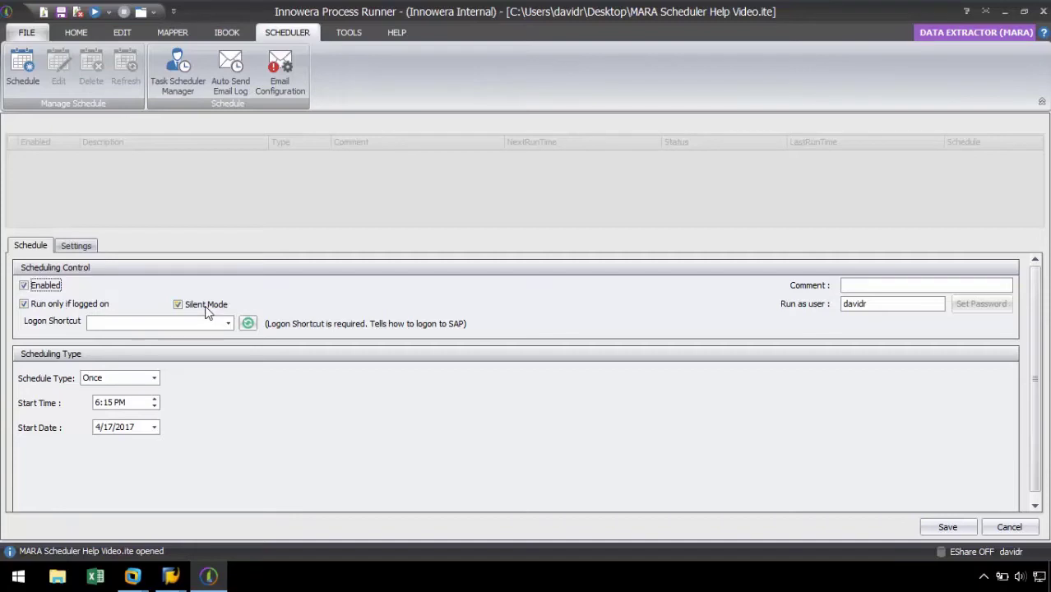
# - Choose the Help Video Auto Logon shortcut as the schedule's SAP logon
pyautogui.click(900, 286)
pyautogui.click(887, 305)
pyautogui.click(229, 323)
pyautogui.click(213, 346)
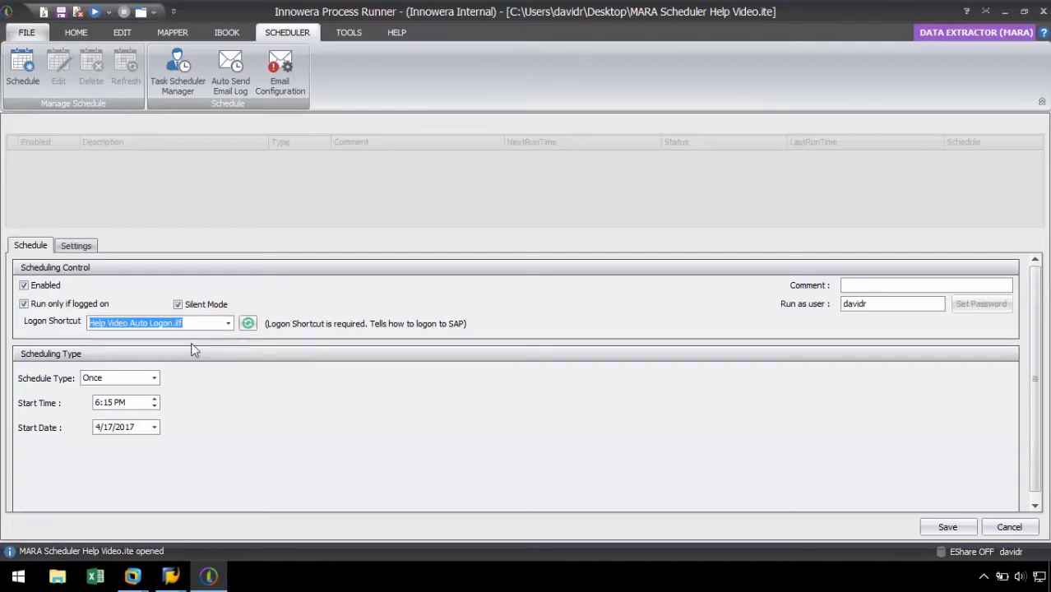
pyautogui.click(159, 378)
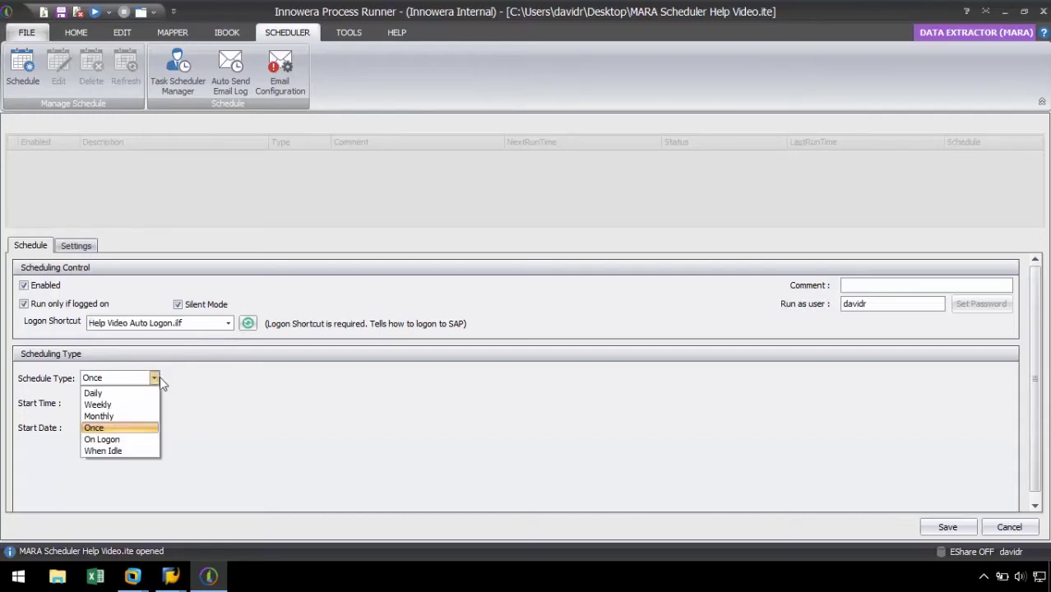
# - Set the schedule type to Monthly, running on the first Friday of the month
pyautogui.click(116, 417)
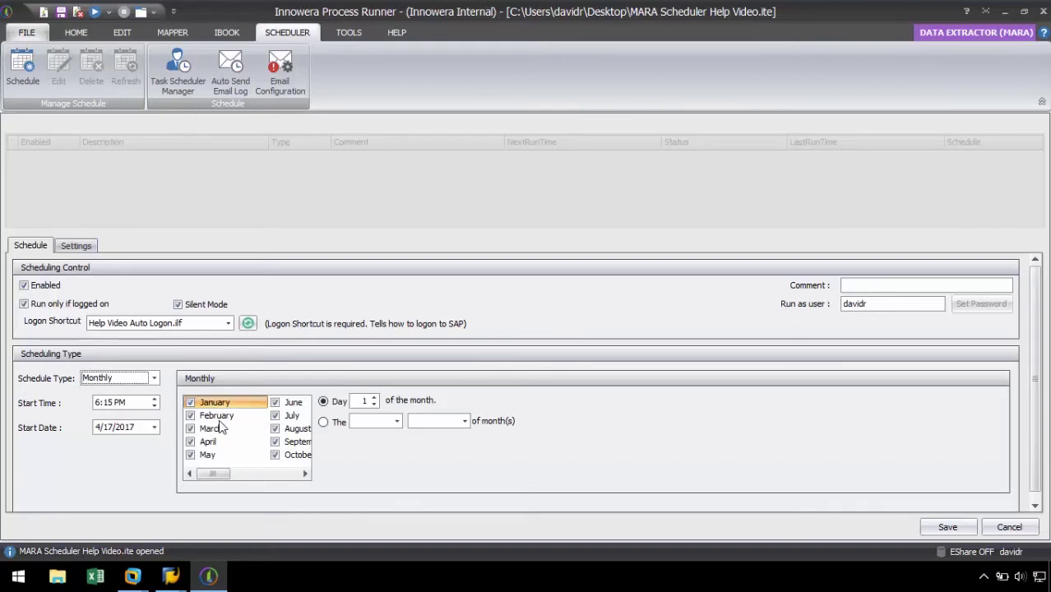
pyautogui.moveTo(225, 476); pyautogui.dragTo(282, 479)
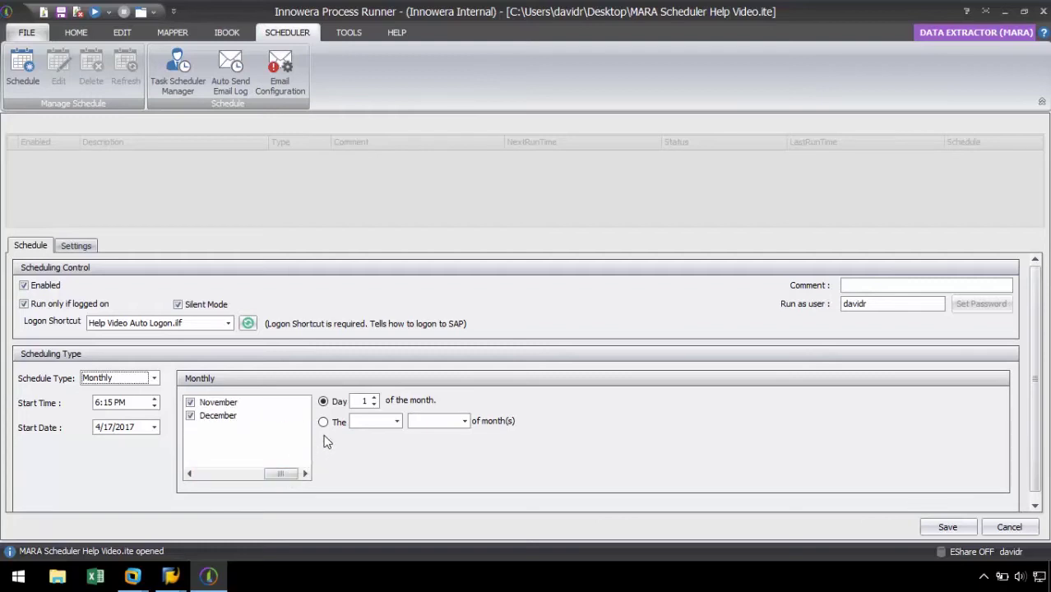
pyautogui.click(323, 421)
pyautogui.click(396, 421)
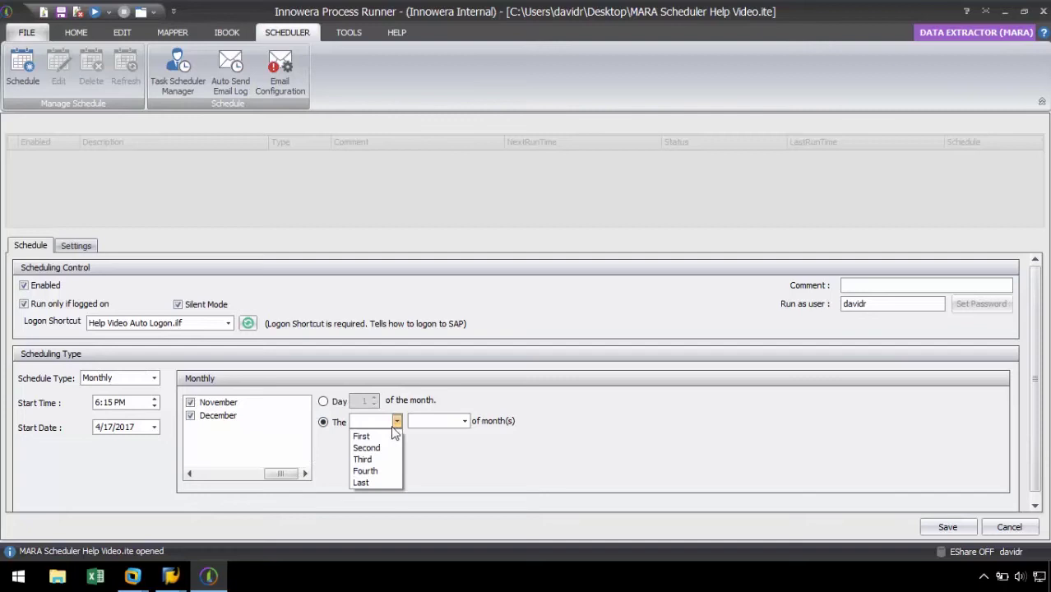
pyautogui.click(383, 436)
pyautogui.click(465, 421)
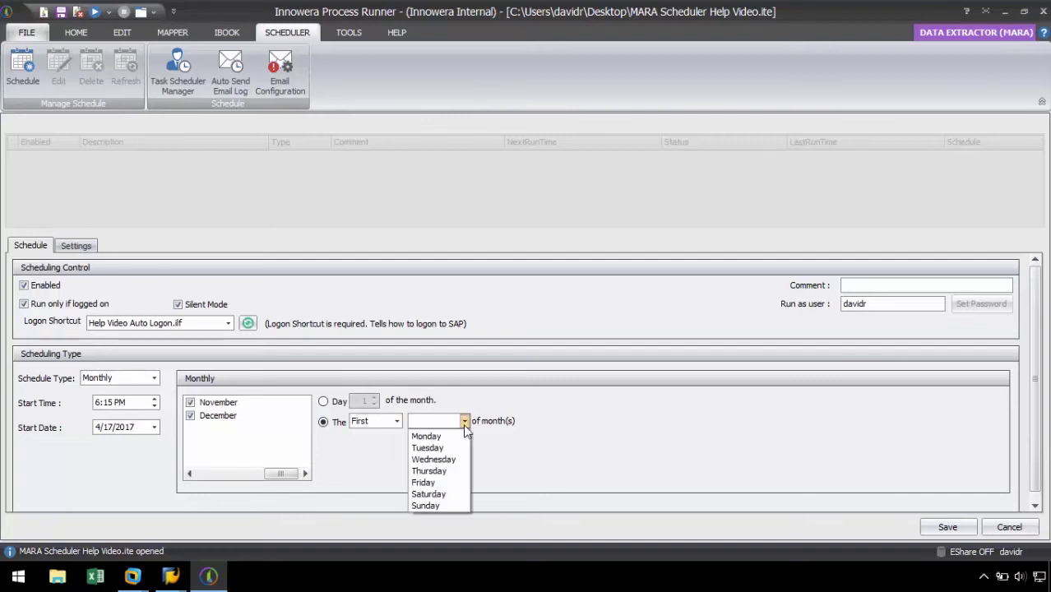
pyautogui.click(431, 483)
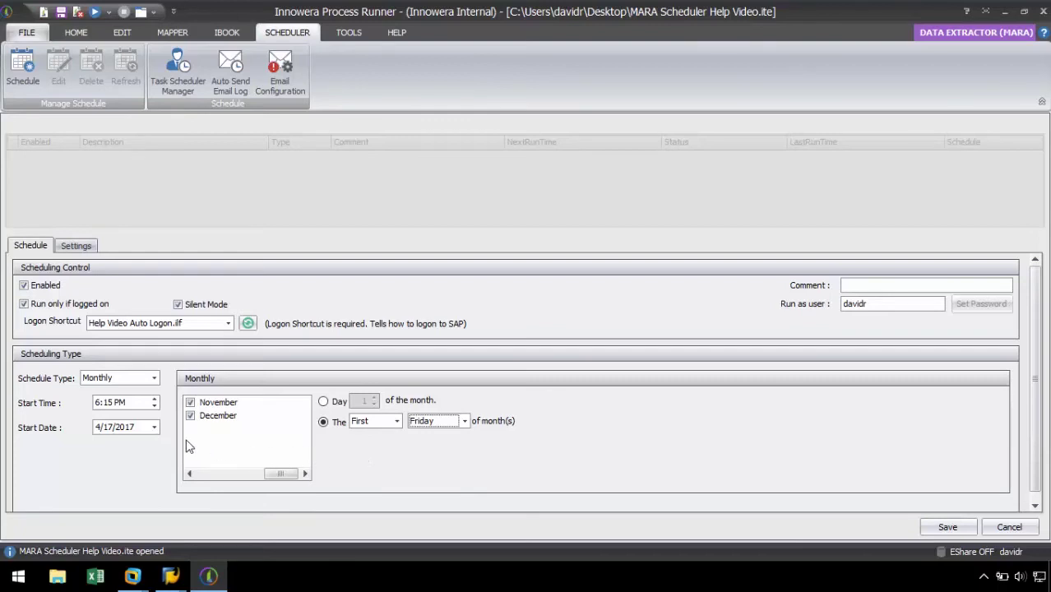
# - Set the schedule's start time to 9:00 PM
pyautogui.click(98, 402)
pyautogui.write('9')
pyautogui.press('Tab')
pyautogui.hotkey('shift', 'Tab')
pyautogui.click(108, 402)
pyautogui.write('00')
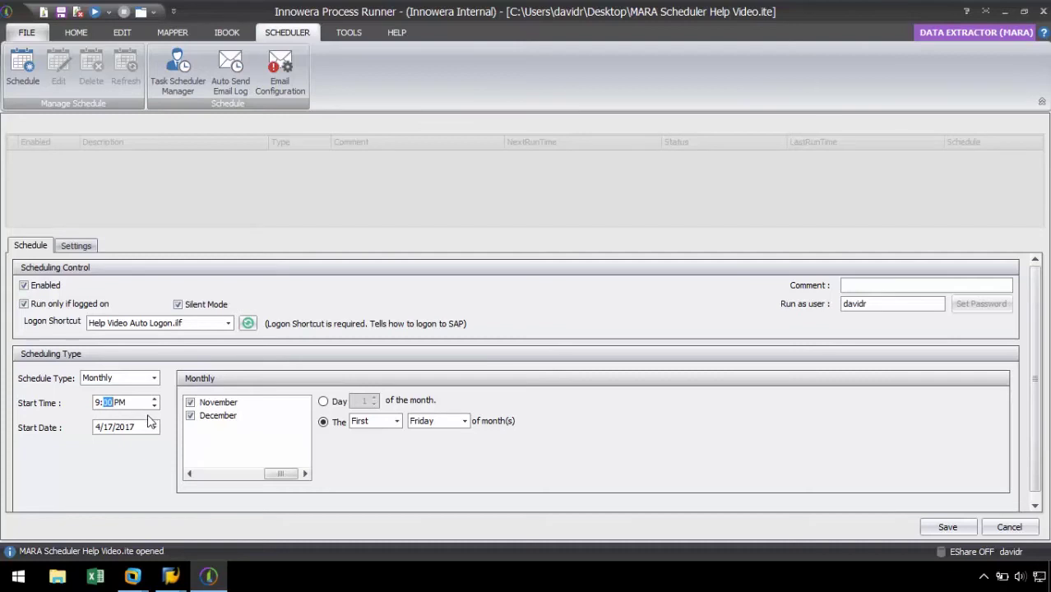
pyautogui.click(146, 427)
# - Try the Repeat Task options on the Settings page, then leave Repeat Task and every option unchecked
pyautogui.click(74, 246)
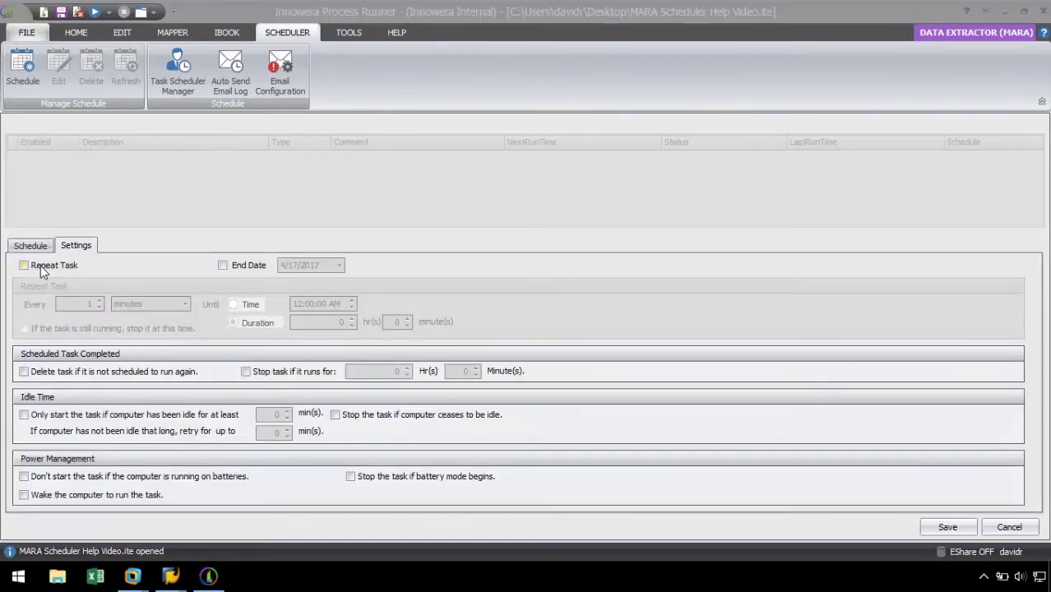
pyautogui.click(40, 264)
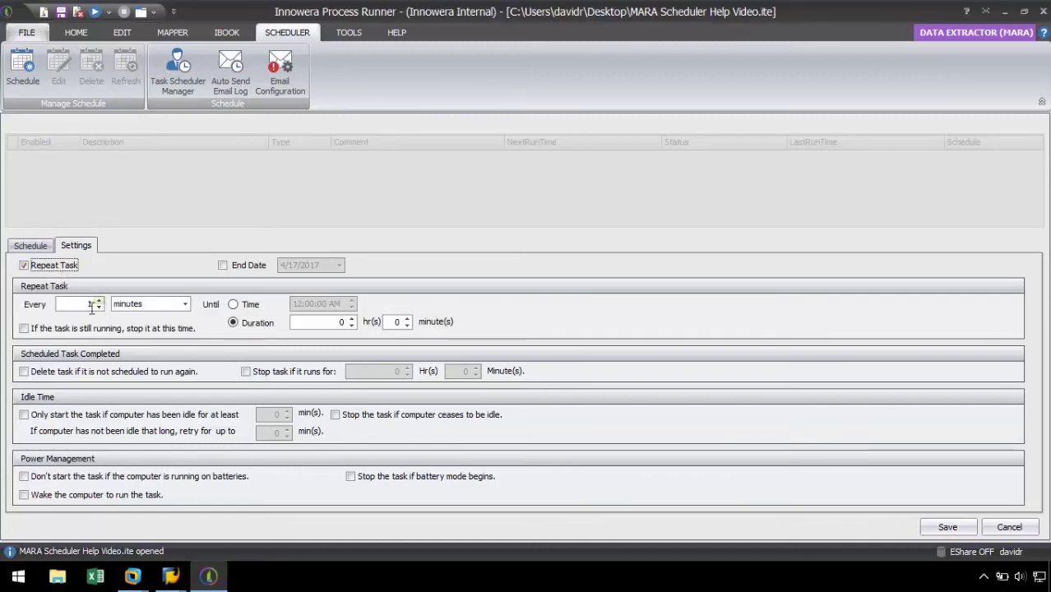
pyautogui.click(184, 307)
pyautogui.click(188, 308)
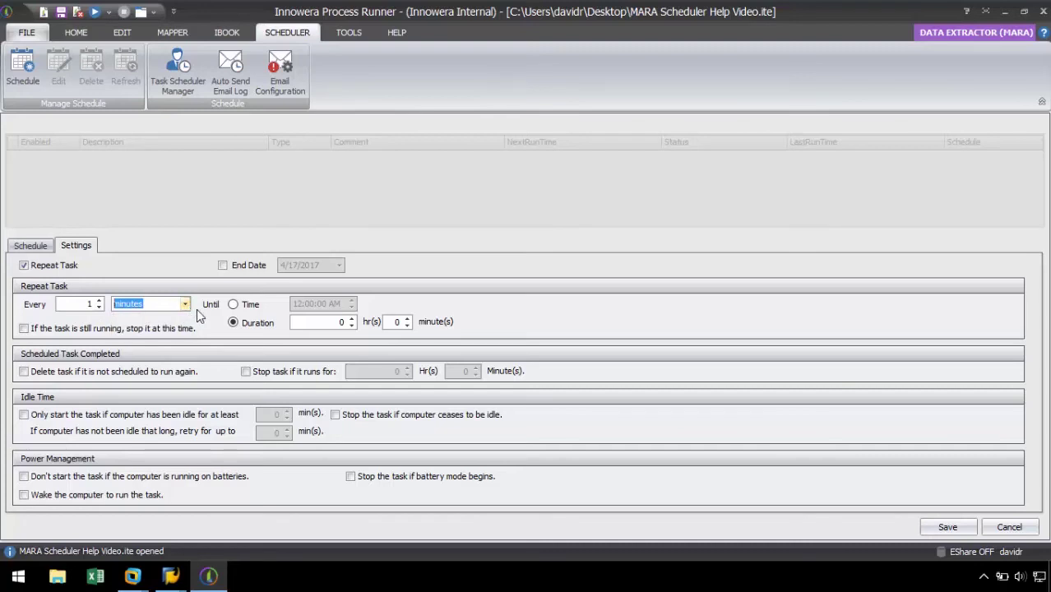
pyautogui.click(232, 304)
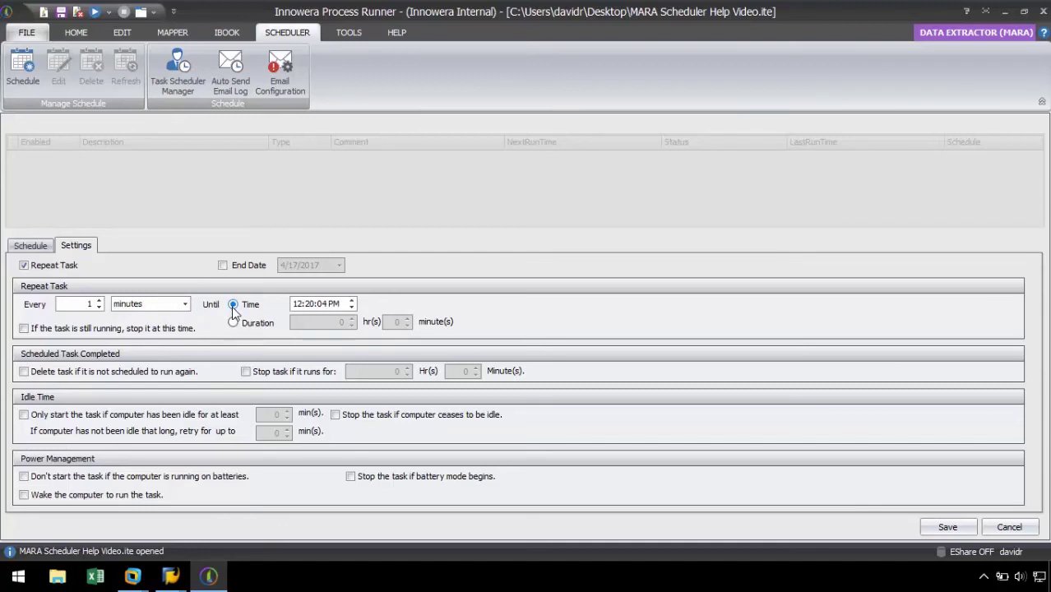
pyautogui.click(236, 321)
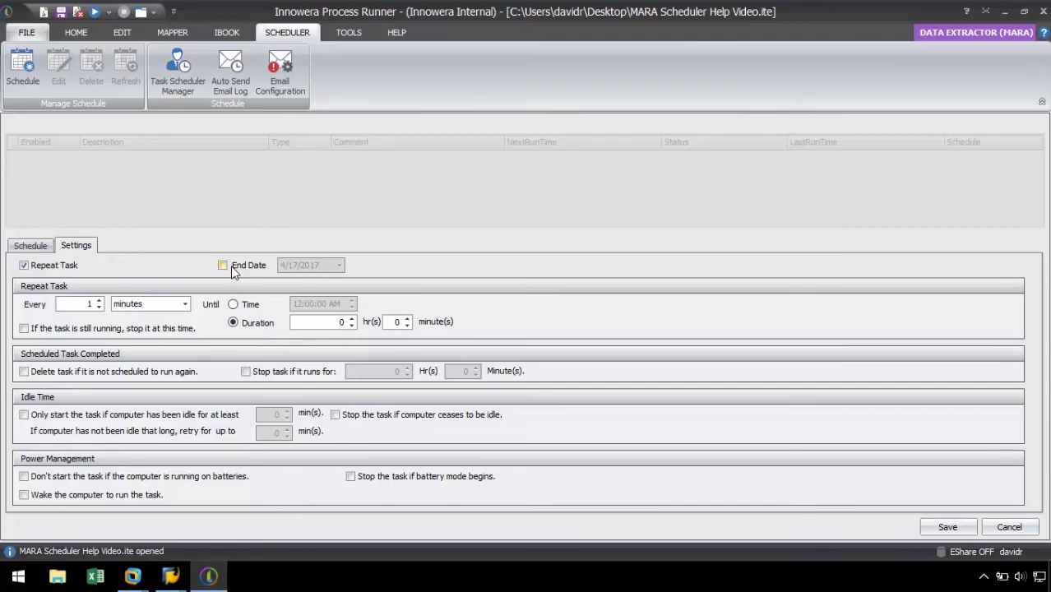
pyautogui.click(96, 334)
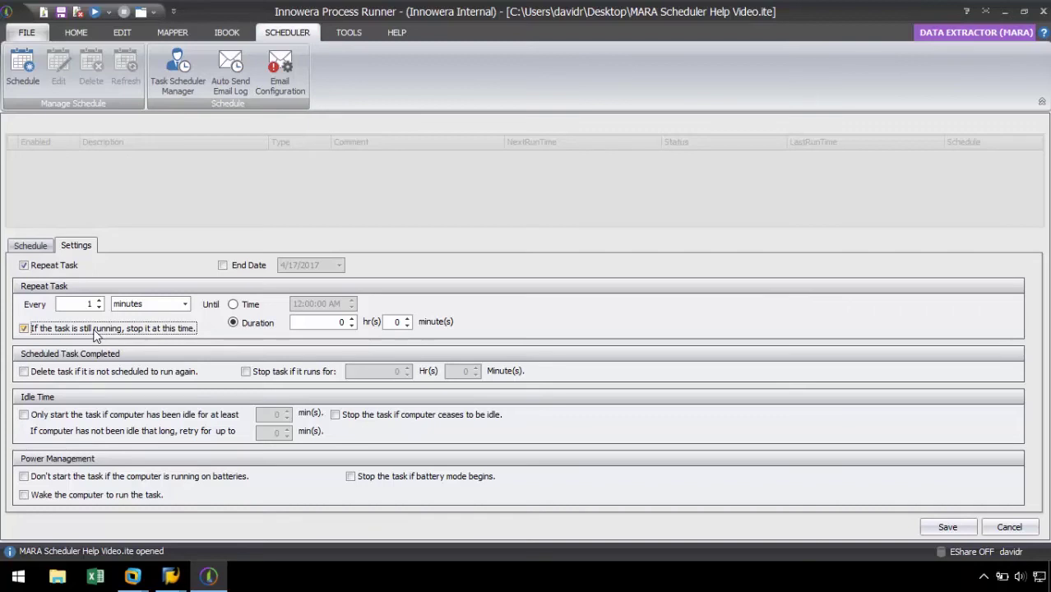
pyautogui.click(150, 328)
pyautogui.click(37, 269)
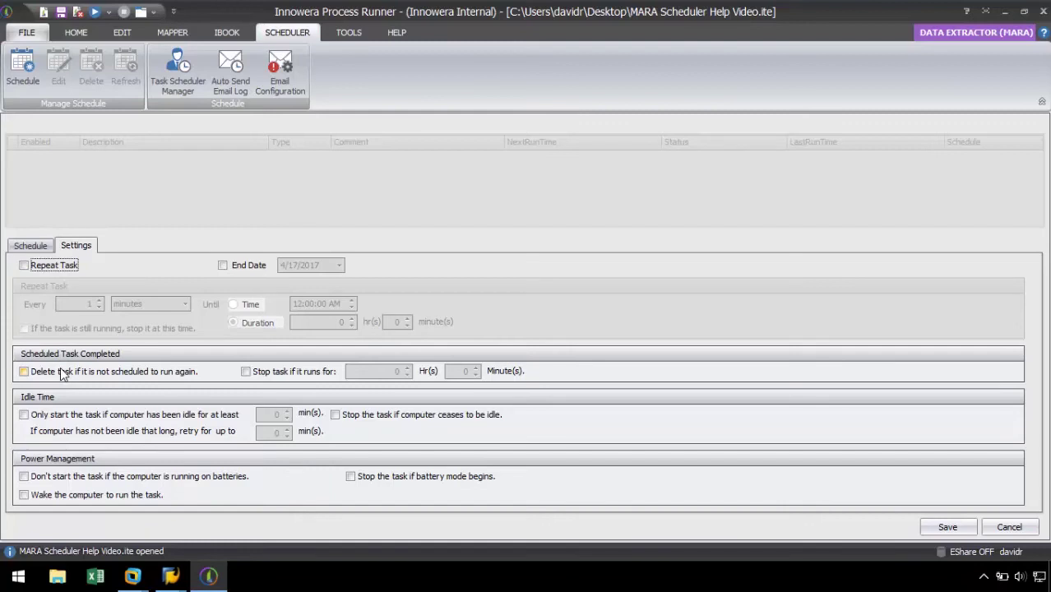
# - Leave the run-time limit off and start the task only after the computer has been idle
pyautogui.click(264, 376)
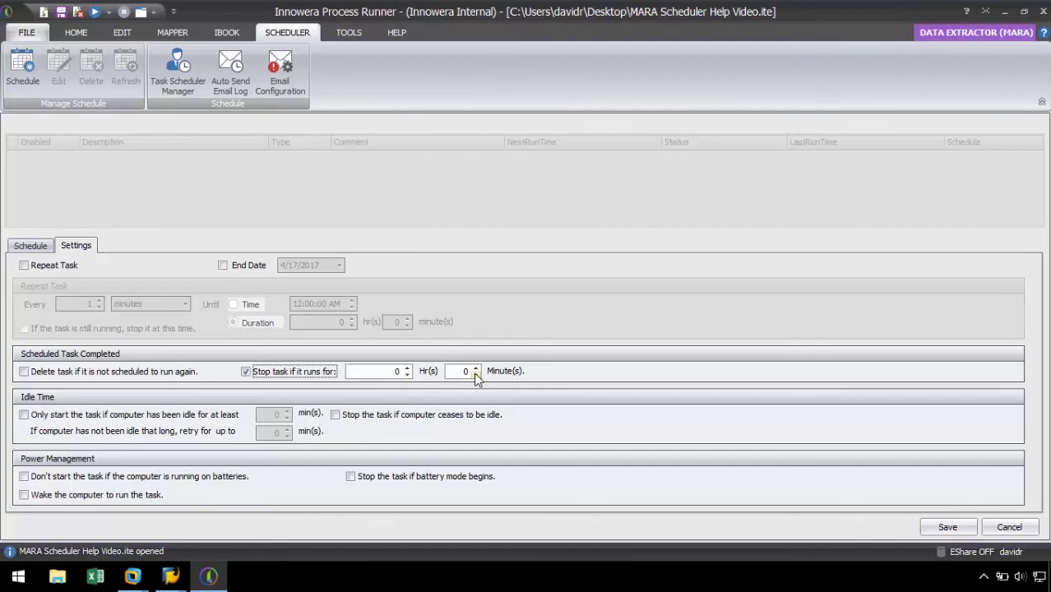
pyautogui.click(246, 372)
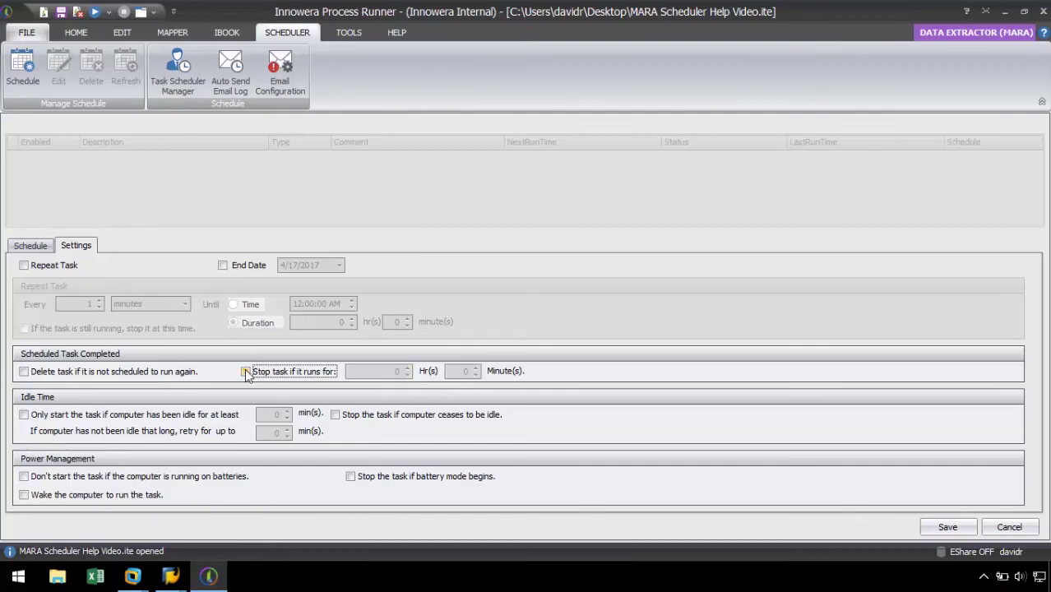
pyautogui.click(49, 416)
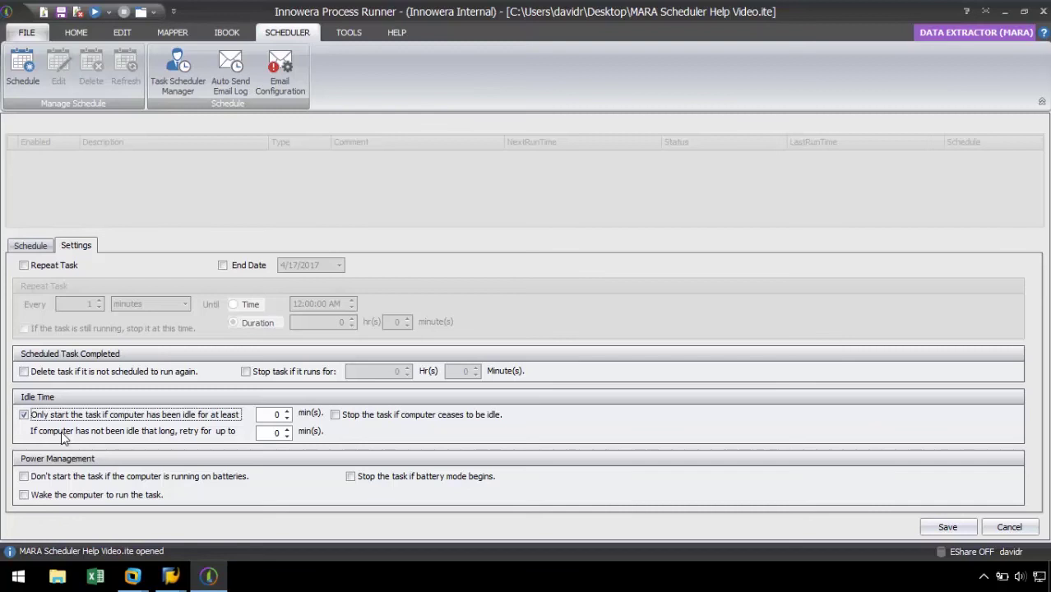
# - Uncheck the 'Only start the task if computer has been idle' condition
pyautogui.click(23, 415)
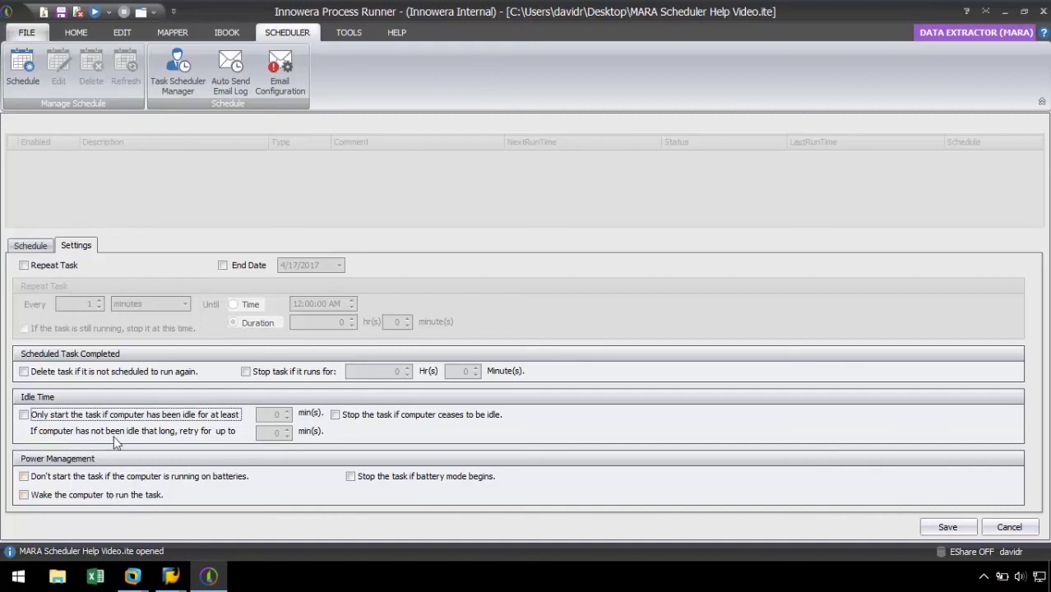
# - Save the file so the monthly schedule is listed, next run 5/5/2017 9:00 PM
pyautogui.click(61, 13)
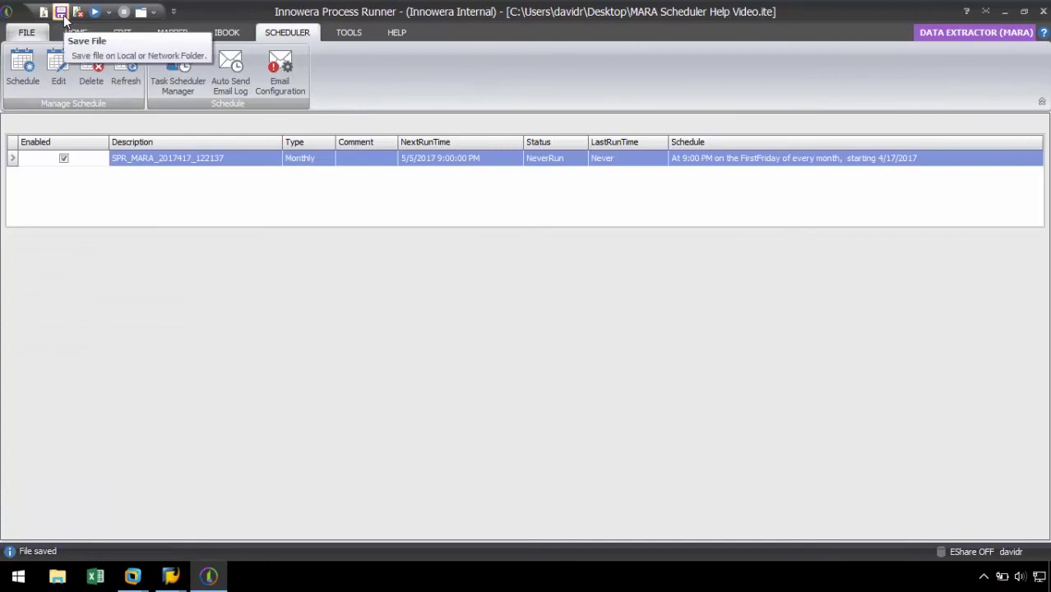